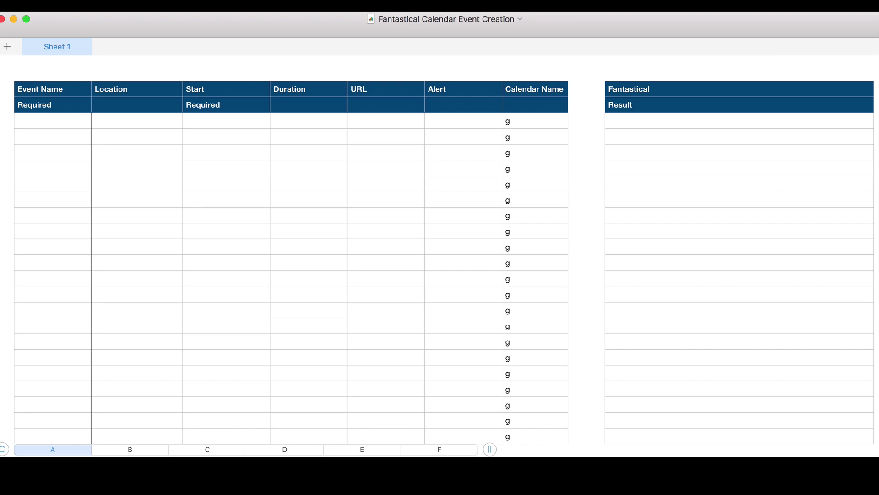
Step: Fill row 3 with event name Episode 0, location YouTube & Relay FM, start 2 July 2018 and duration 5m
{"action": "left_click", "coordinate": [52, 120]}
{"action": "type", "text": "Episode 0"}
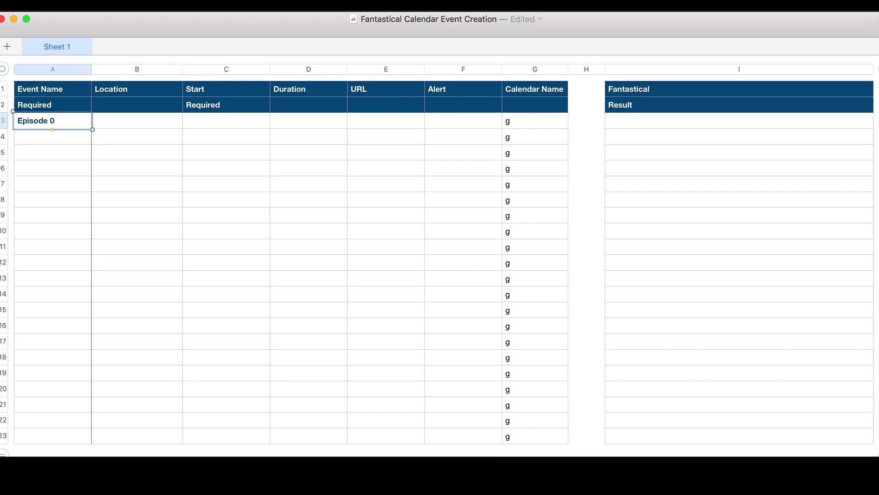
{"action": "left_click", "coordinate": [130, 453]}
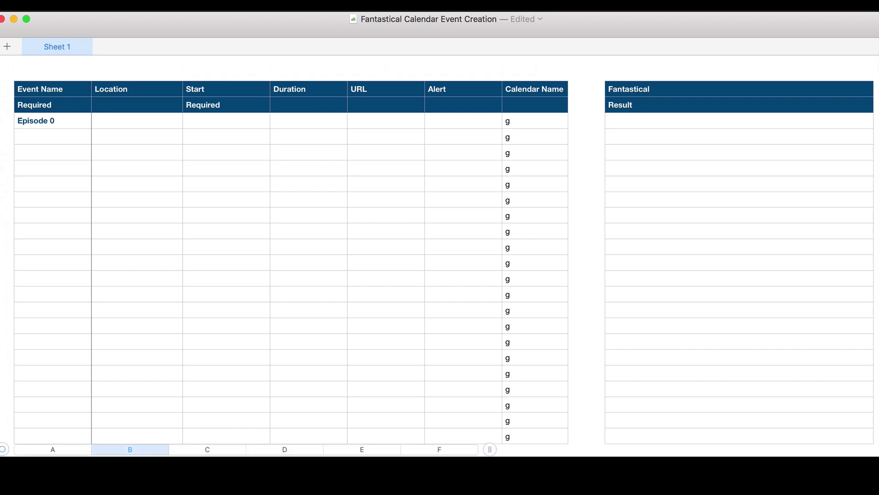
{"action": "type", "text": "YouTube & Relay FM"}
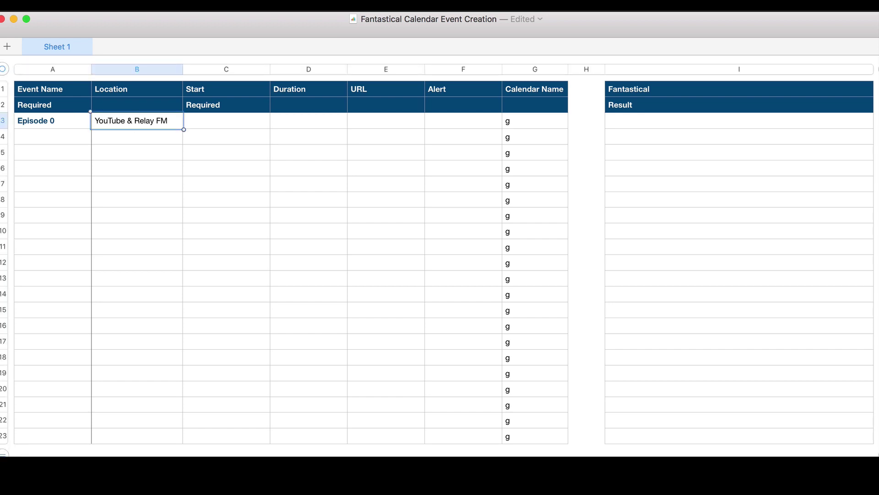
{"action": "key", "text": "Tab"}
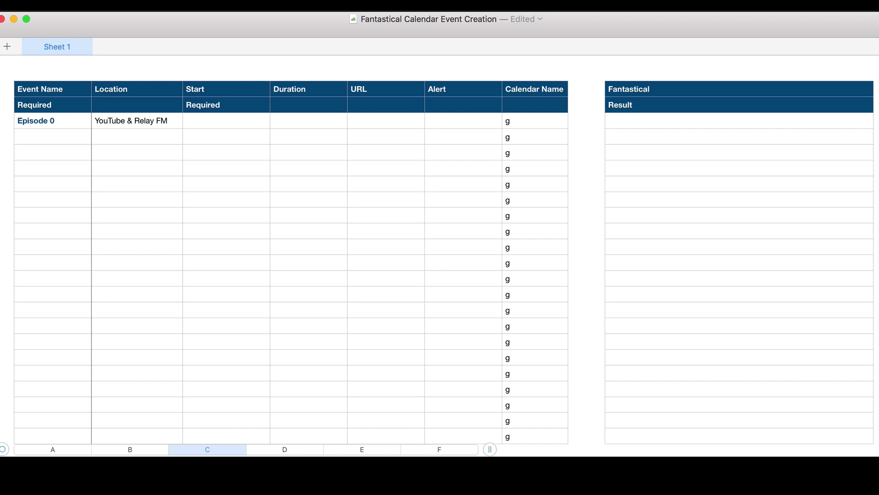
{"action": "type", "text": "2 Ju"}
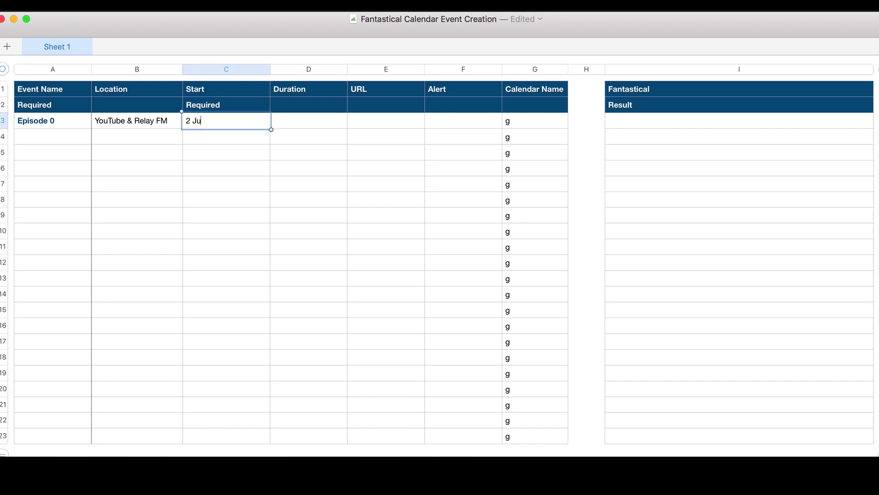
{"action": "type", "text": "ly 2018"}
{"action": "key", "text": "Tab"}
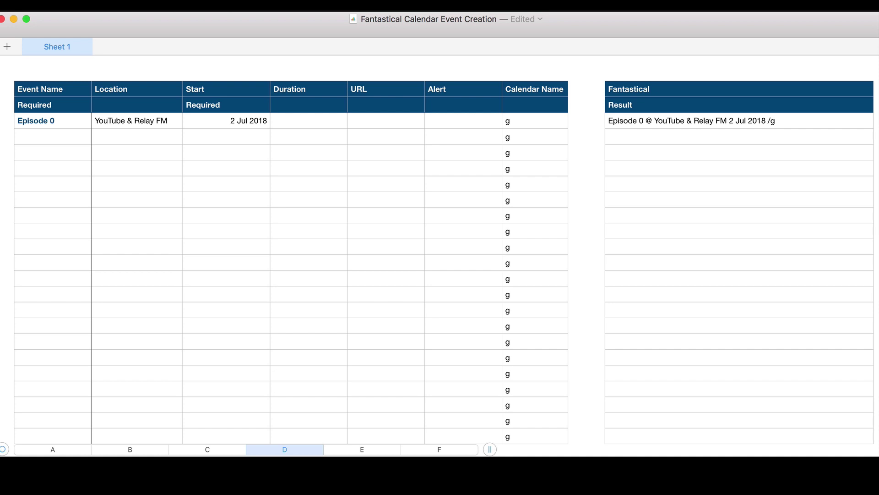
{"action": "type", "text": "5m"}
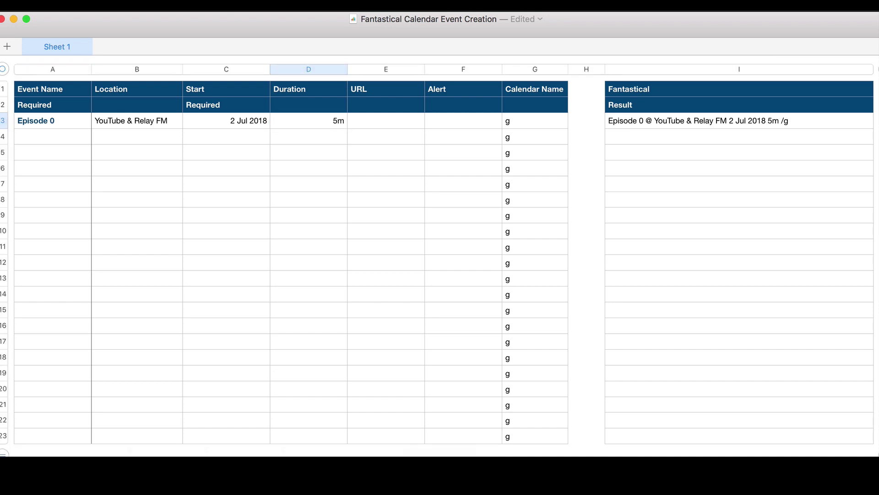
Step: Set Episode 0's alert to 2 hours and its calendar name to Podcasting
{"action": "left_click", "coordinate": [439, 449]}
{"action": "type", "text": "2 hours"}
{"action": "left_click", "coordinate": [534, 121]}
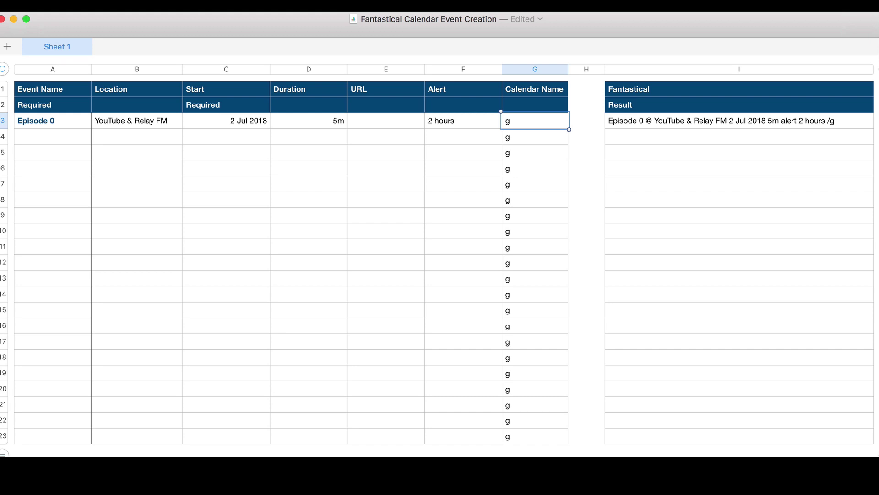
{"action": "type", "text": "Podcasting"}
{"action": "key", "text": "Return"}
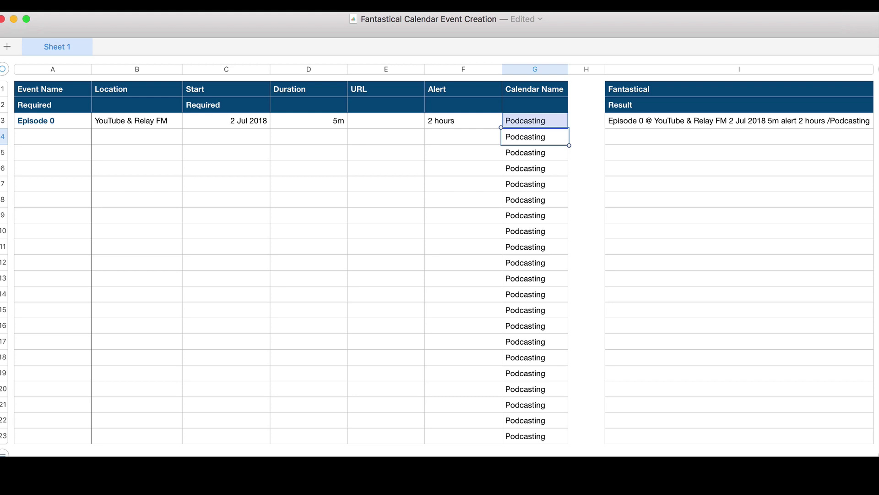
Step: Try overriding the calendar name with General from row 6 down to row 23, and undo it
{"action": "left_click", "coordinate": [535, 168]}
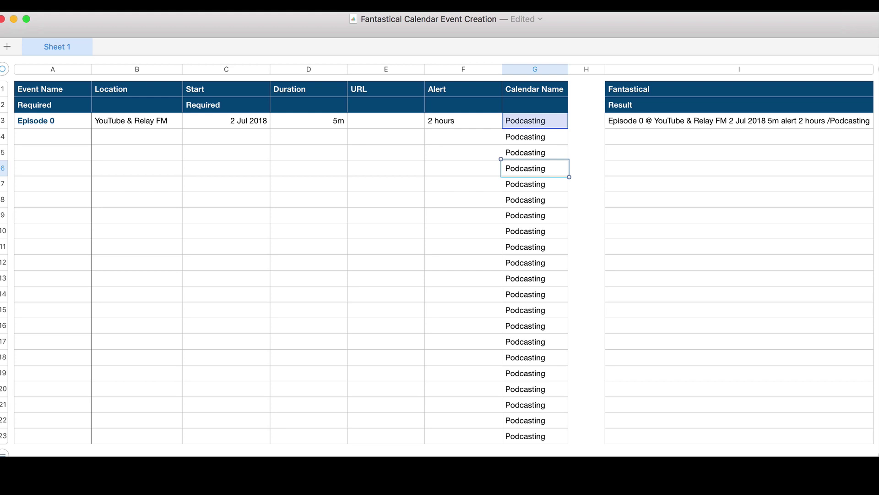
{"action": "type", "text": "General"}
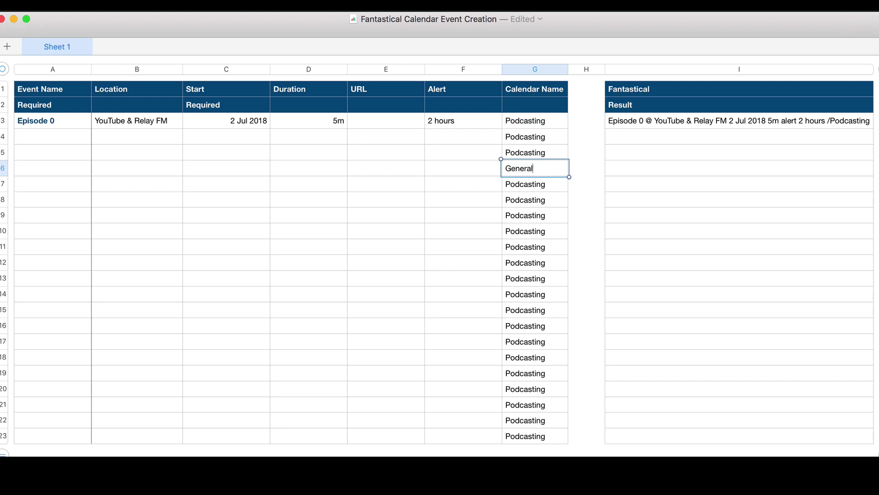
{"action": "key", "text": "Return"}
{"action": "left_click", "coordinate": [534, 168]}
{"action": "left_click_drag", "start_coordinate": [535, 177], "coordinate": [534, 441]}
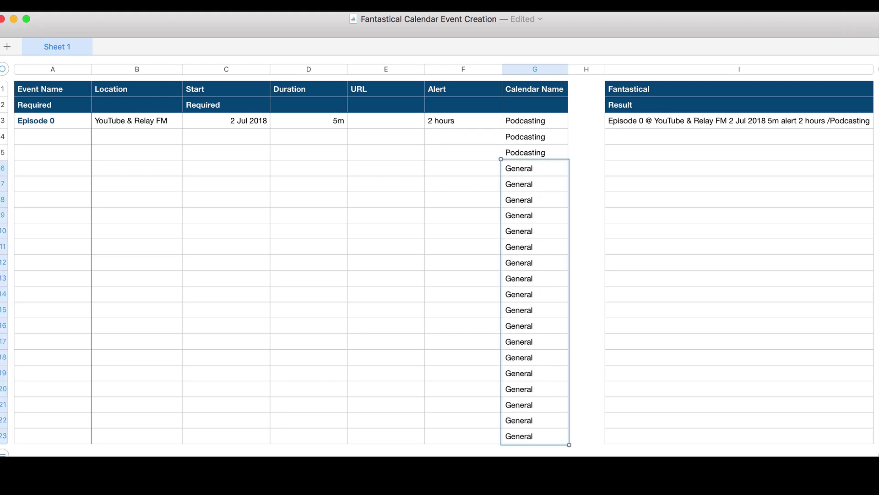
{"action": "key", "text": "super+z"}
{"action": "key", "text": "super+z"}
Step: Try the abbreviated calendar name g in the Episode 0 row, and undo the change
{"action": "left_click", "coordinate": [535, 121]}
{"action": "type", "text": "g"}
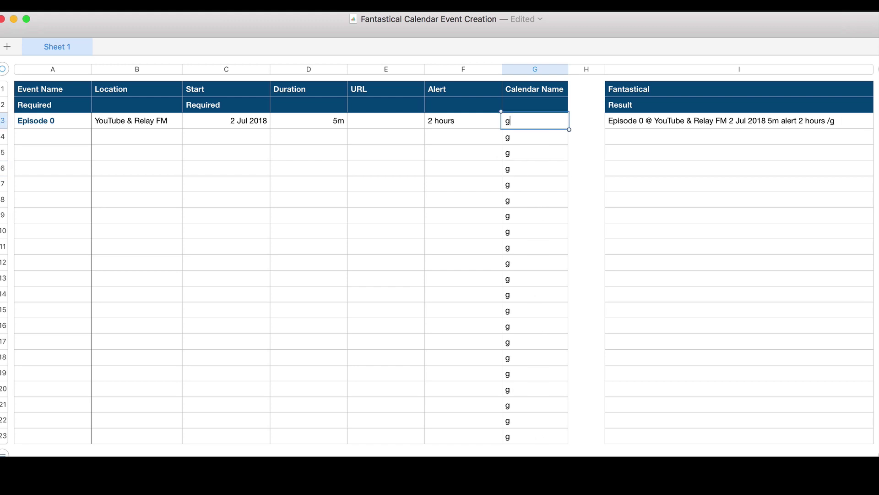
{"action": "key", "text": "super+z"}
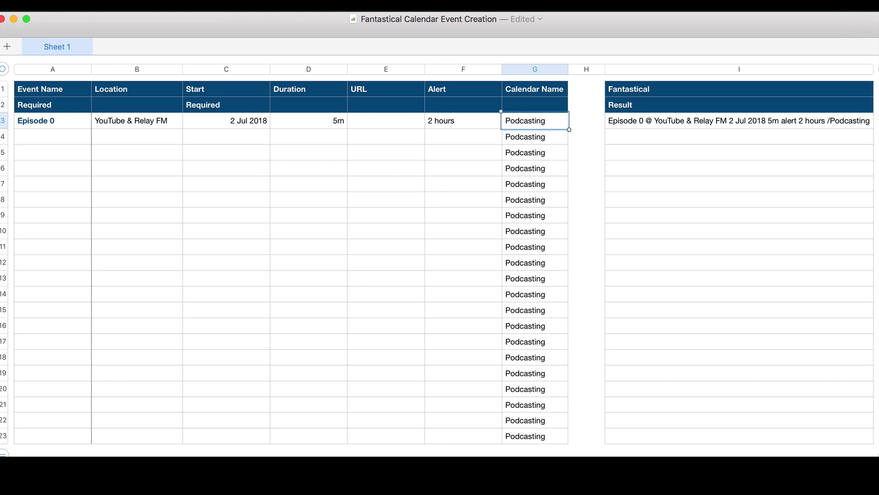
Step: Enter the Episode 0 result sentence in Fantastical's new event field to preview the parsed event, and discard it
{"action": "left_click", "coordinate": [739, 120]}
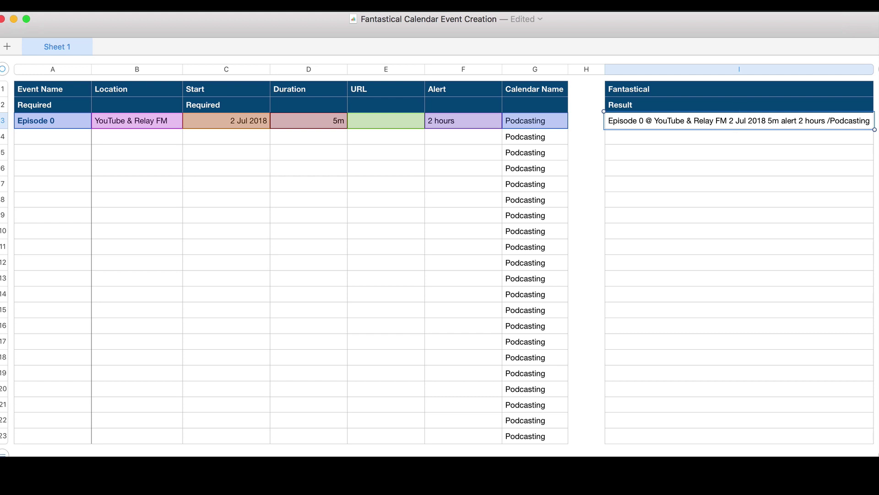
{"action": "key", "text": "ctrl+space"}
{"action": "type", "text": "Episode 0 @ YouTube & Relay FM 2 Jul 2018 5m alert 2 hours /Podcasting"}
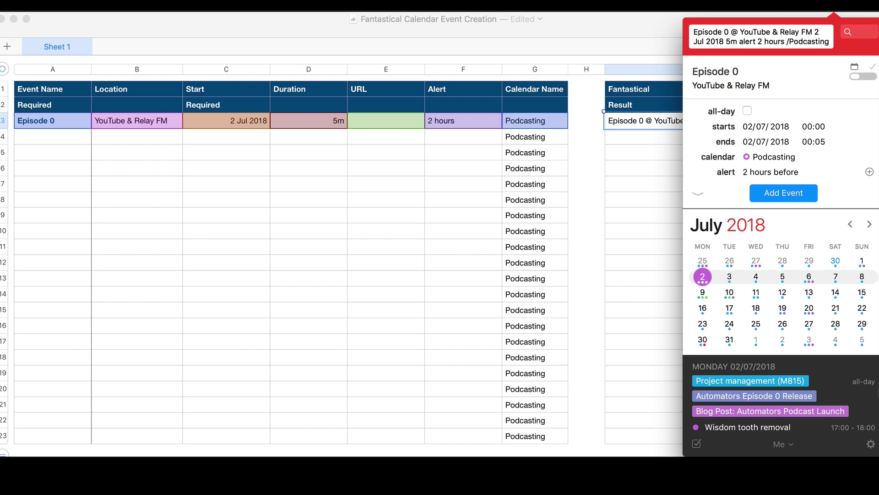
{"action": "key", "text": "Escape"}
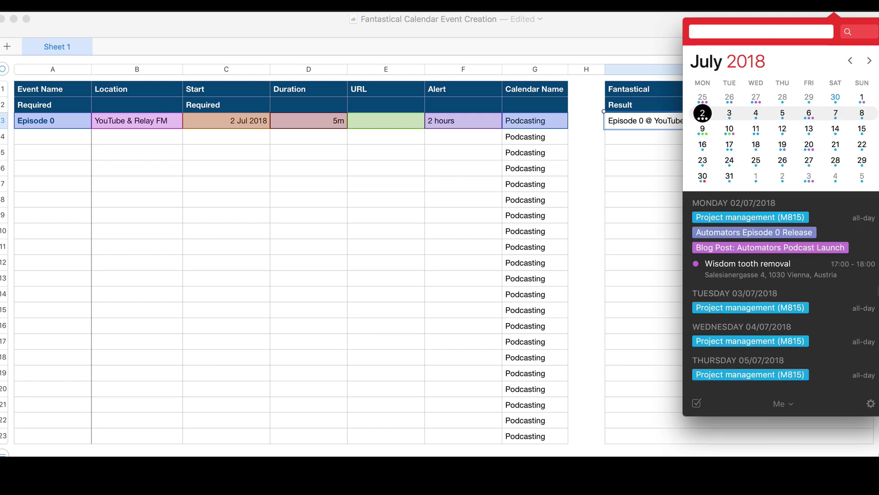
{"action": "key", "text": "Escape"}
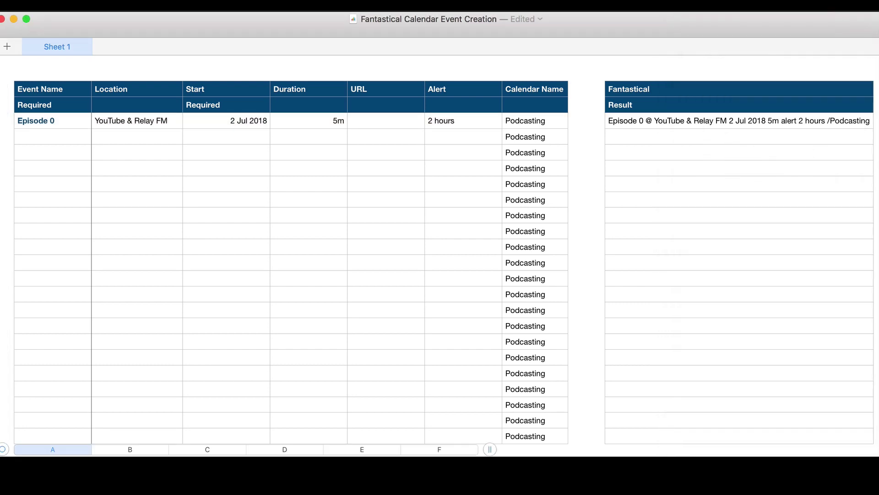
Step: Fill row 4 with event name Episode 1, location Relay FM, start 6 Jul 2018 and duration 30m
{"action": "key", "text": "shift+Right"}
{"action": "key", "text": "shift+Right"}
{"action": "key", "text": "shift+Right"}
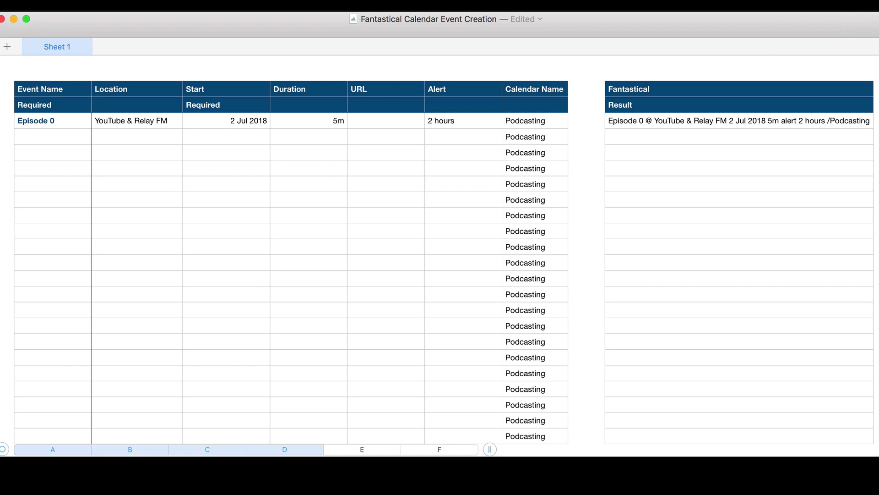
{"action": "left_click", "coordinate": [52, 136]}
{"action": "type", "text": "Episode 1\tRelay FM\t6 Jul 2018\t30m"}
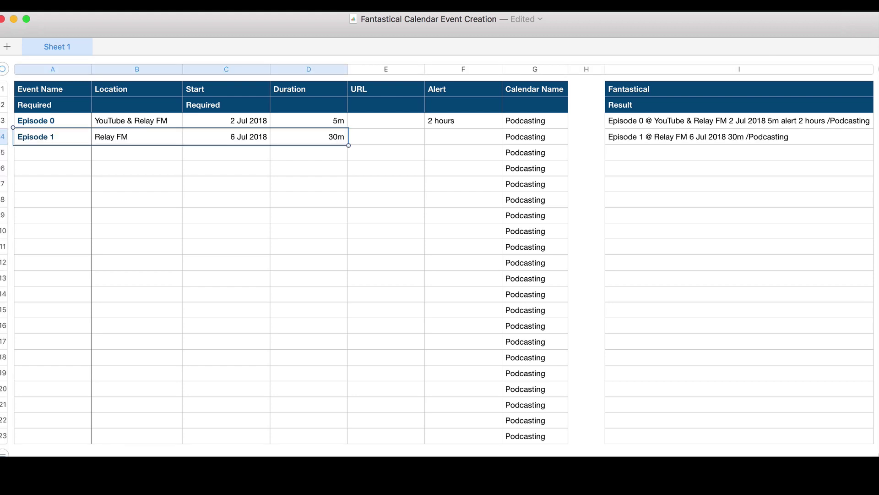
Step: Calculate the row 5 start date as Episode 1's start plus 14 days, and fill the formula down to row 23
{"action": "left_click", "coordinate": [226, 152]}
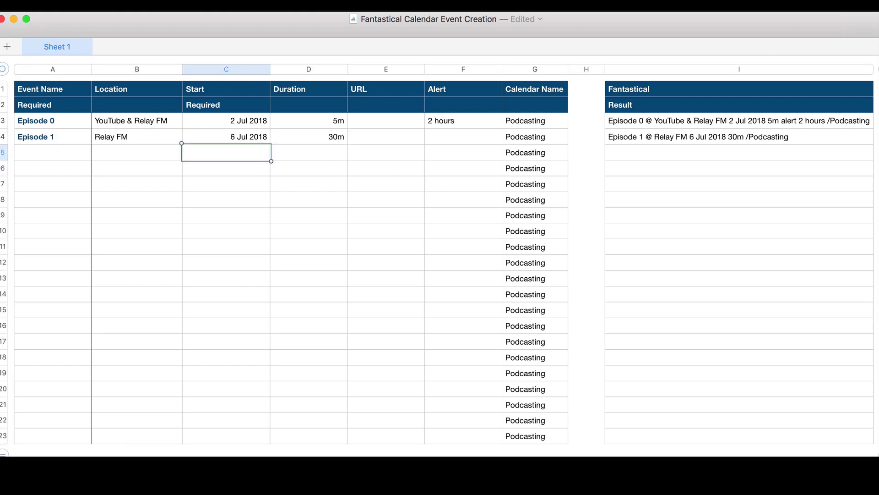
{"action": "key", "text": "="}
{"action": "key", "text": "Up"}
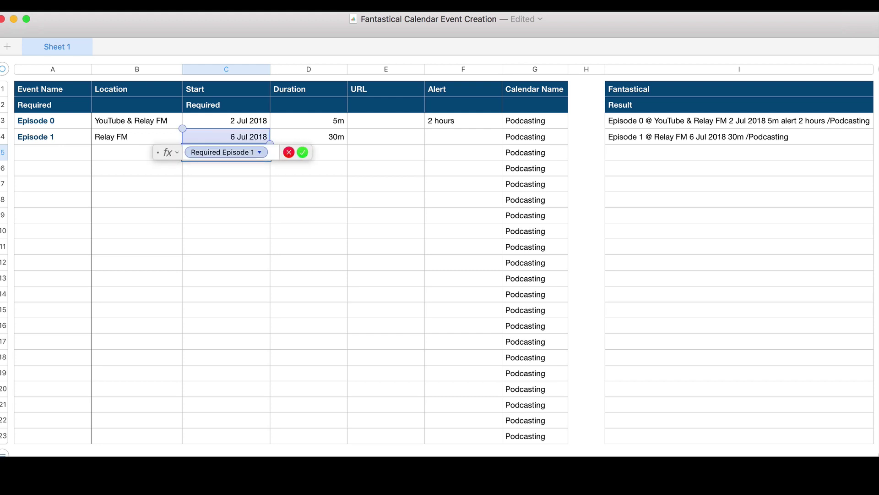
{"action": "type", "text": "14"}
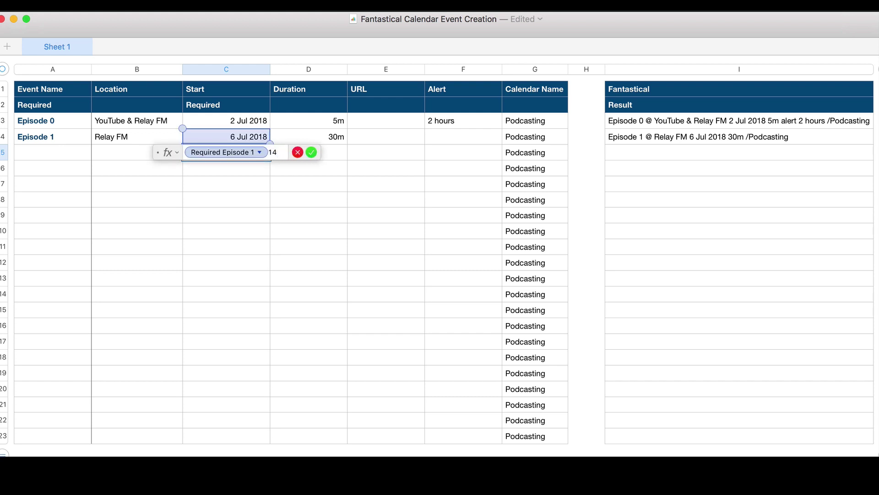
{"action": "type", "text": "+"}
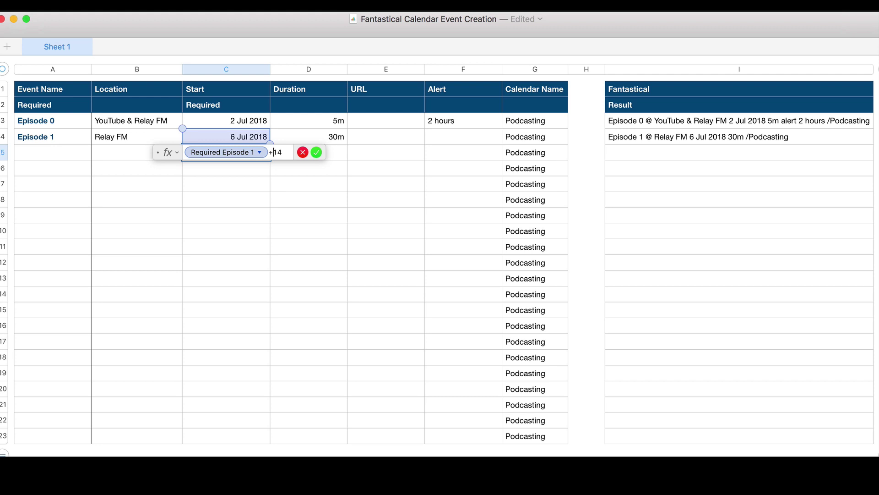
{"action": "key", "text": "Return"}
{"action": "left_click", "coordinate": [227, 152]}
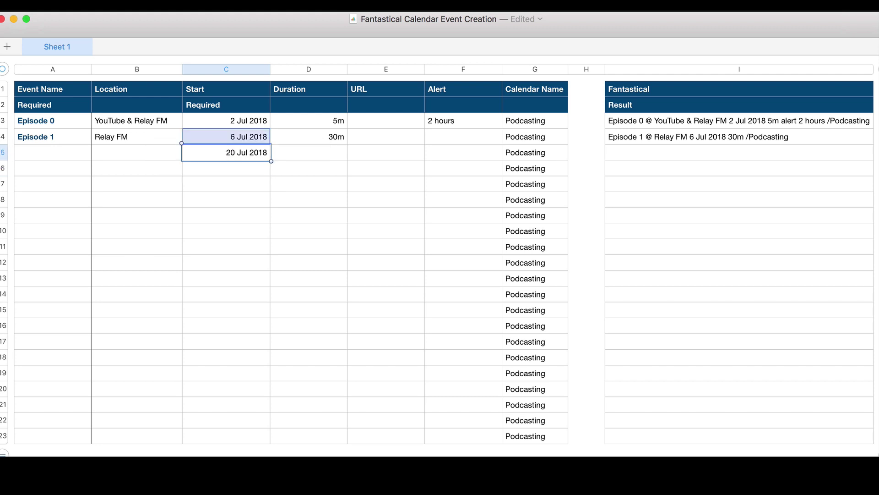
{"action": "left_click_drag", "start_coordinate": [226, 161], "coordinate": [226, 437]}
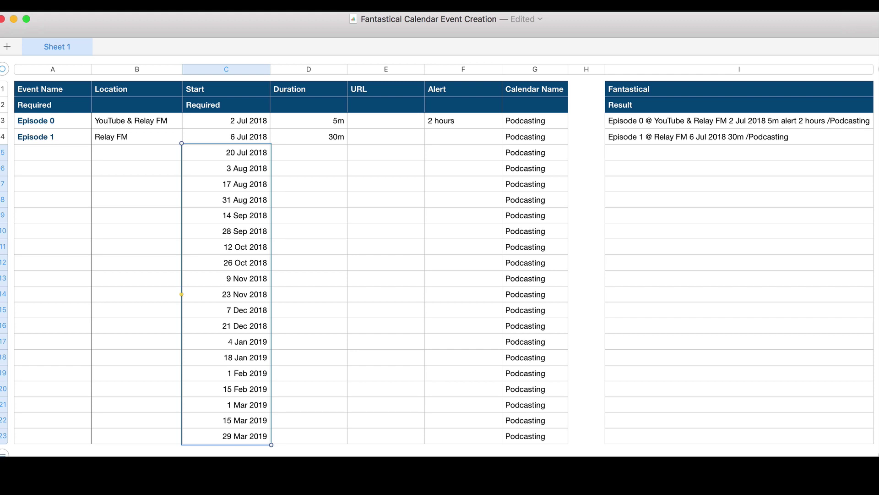
Step: Extend Episode 1's event name, location and 30m duration down through row 23
{"action": "left_click", "coordinate": [52, 137]}
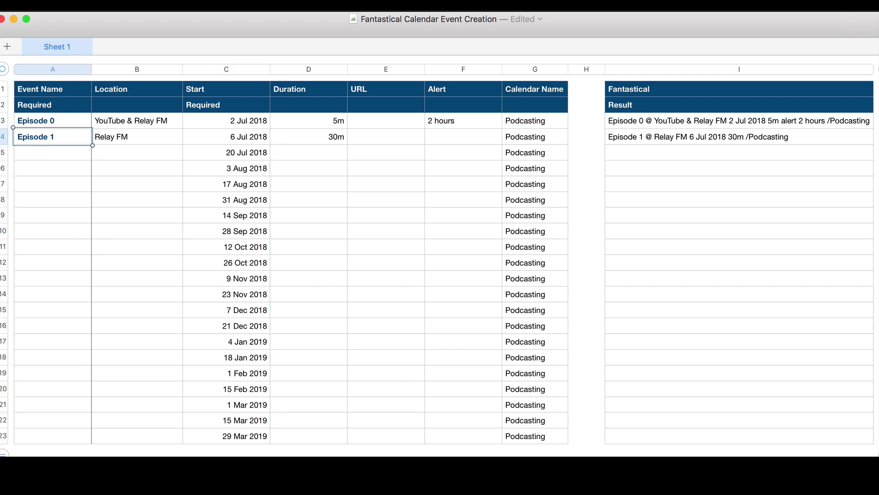
{"action": "key", "text": "shift+Right"}
{"action": "left_click_drag", "start_coordinate": [99, 146], "coordinate": [98, 436]}
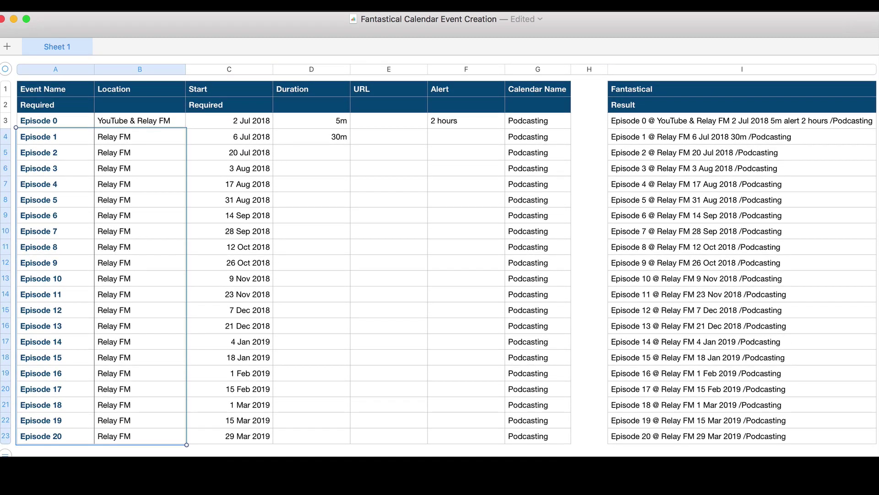
{"action": "left_click", "coordinate": [312, 136]}
{"action": "left_click_drag", "start_coordinate": [311, 145], "coordinate": [311, 435]}
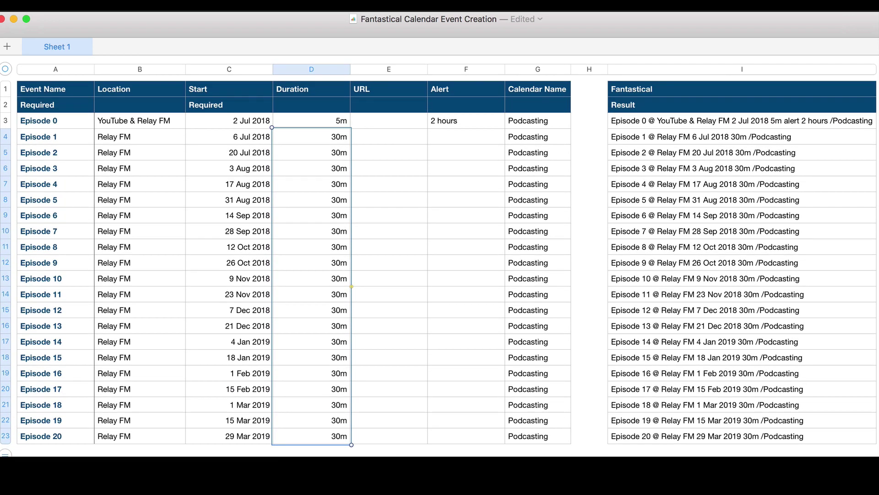
Step: Select all the Fantastical result sentences from the Episode 0 row down to the last episode
{"action": "left_click", "coordinate": [741, 121]}
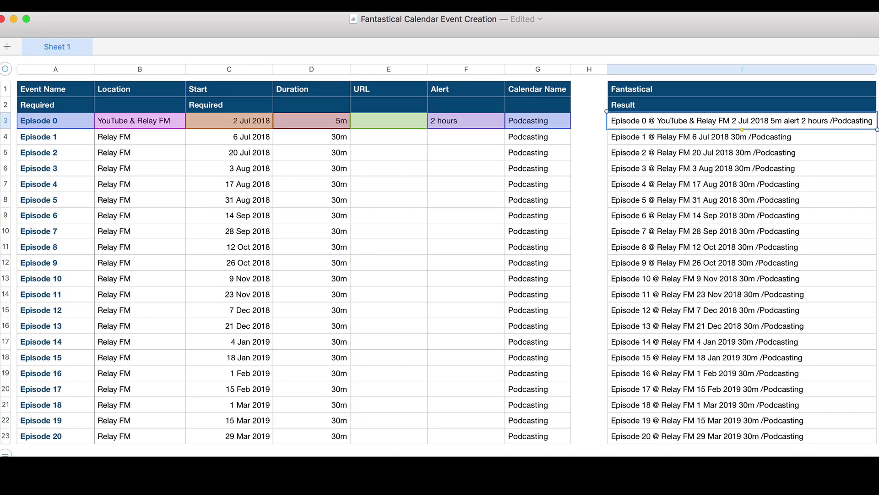
{"action": "key", "text": "shift+super+Down"}
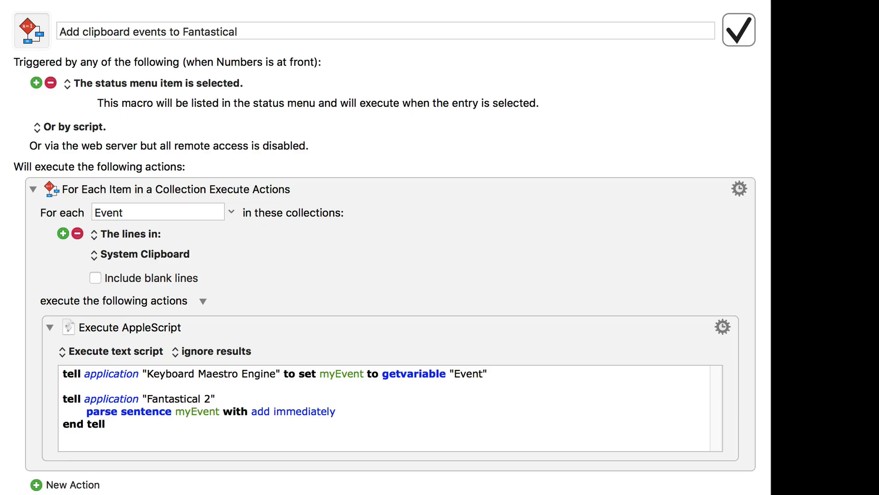
Step: In Keyboard Maestro, examine the clipboard events macro's loop variable, collection types and the AppleScript that adds events immediately
{"action": "left_click", "coordinate": [122, 212]}
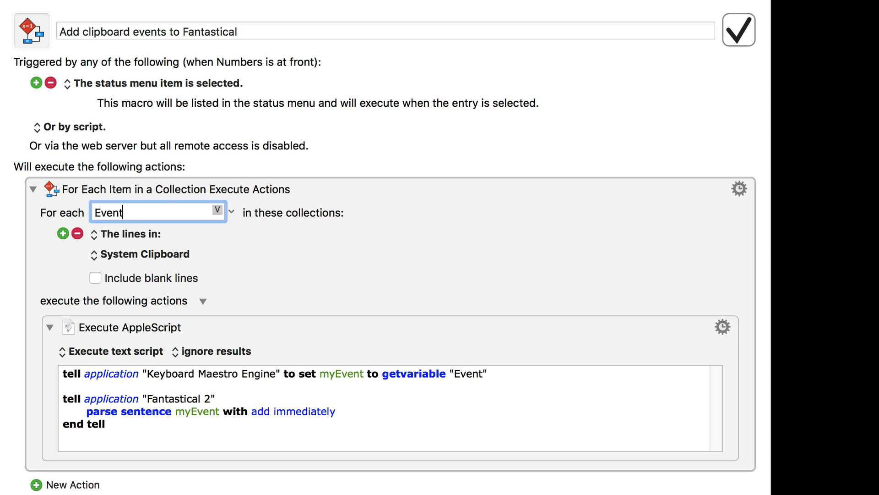
{"action": "left_click", "coordinate": [124, 234]}
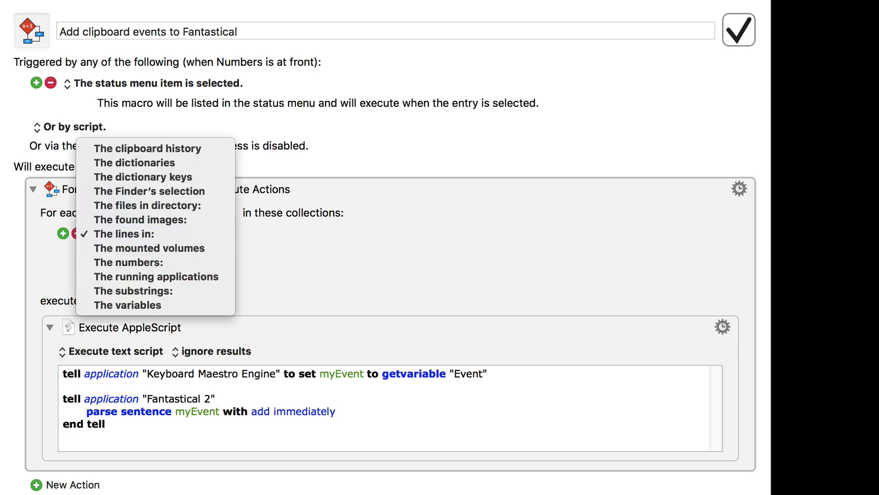
{"action": "key", "text": "Escape"}
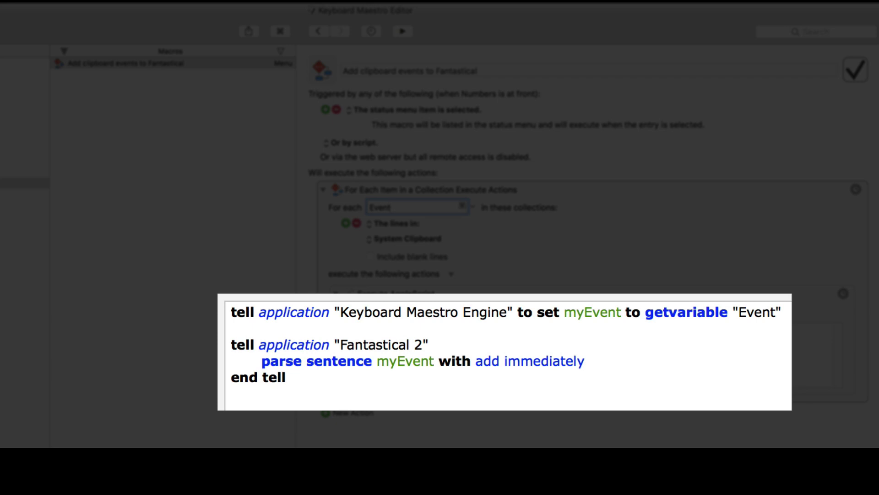
{"action": "left_click_drag", "start_coordinate": [434, 361], "coordinate": [584, 361]}
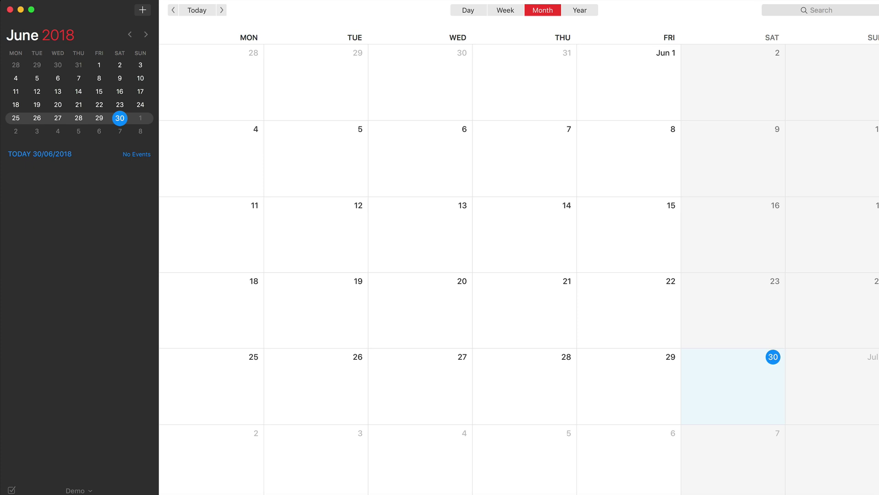
Step: Switch to Fantastical's month view and run the macro Add clipboard events to Fantastical
{"action": "left_click", "coordinate": [671, 1]}
{"action": "left_click", "coordinate": [742, 53]}
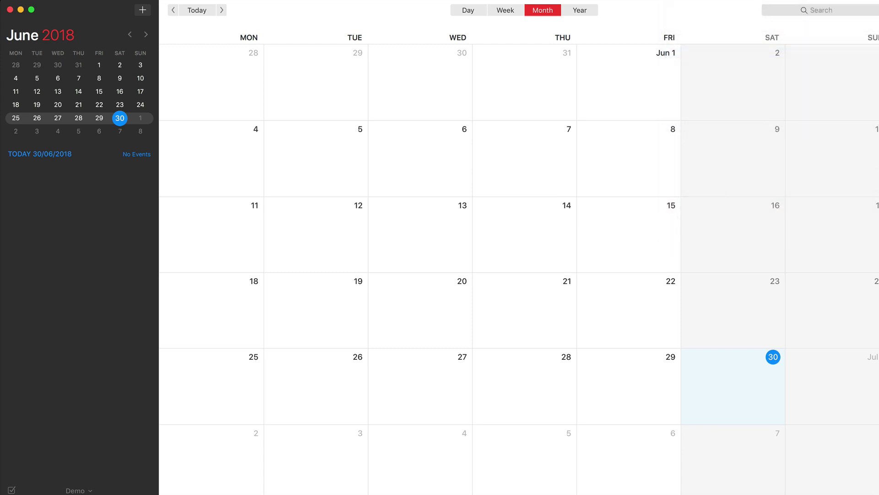